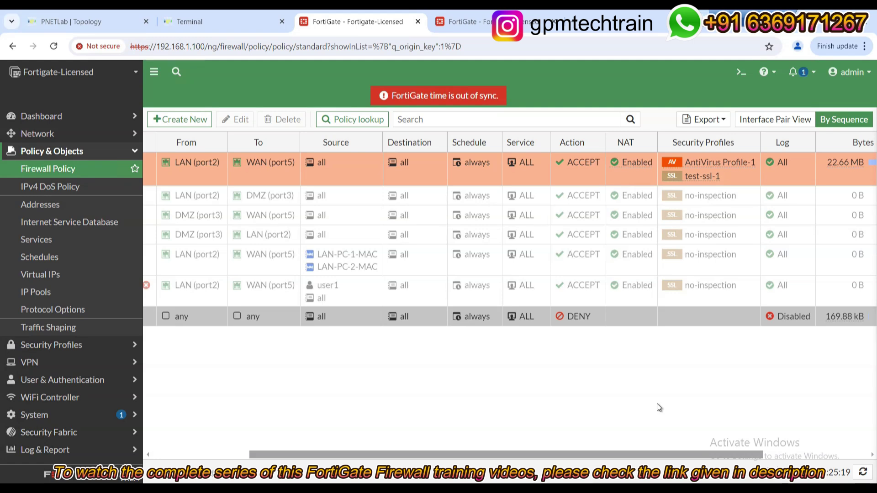
# Review the names of the firewall policies, including LAN-to-WAN, and examine the firewall's place in the PNETLab topology
pyautogui.moveTo(604, 453); pyautogui.dragTo(391, 449)
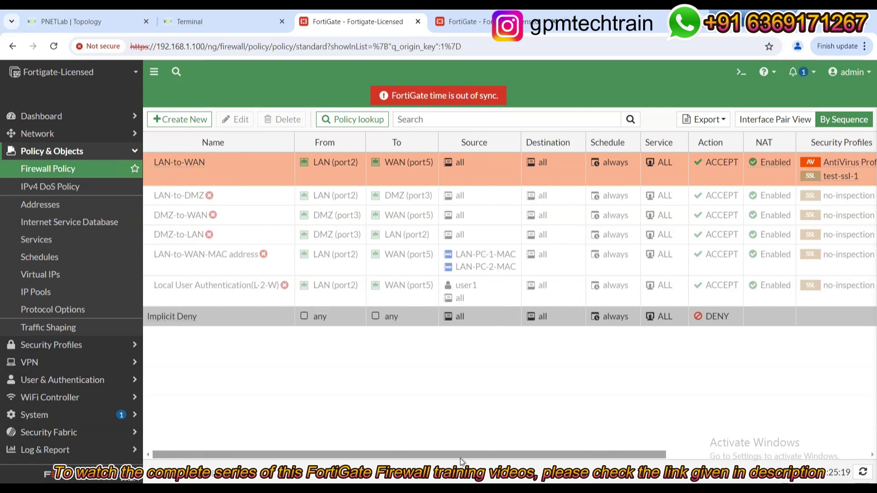
pyautogui.click(87, 21)
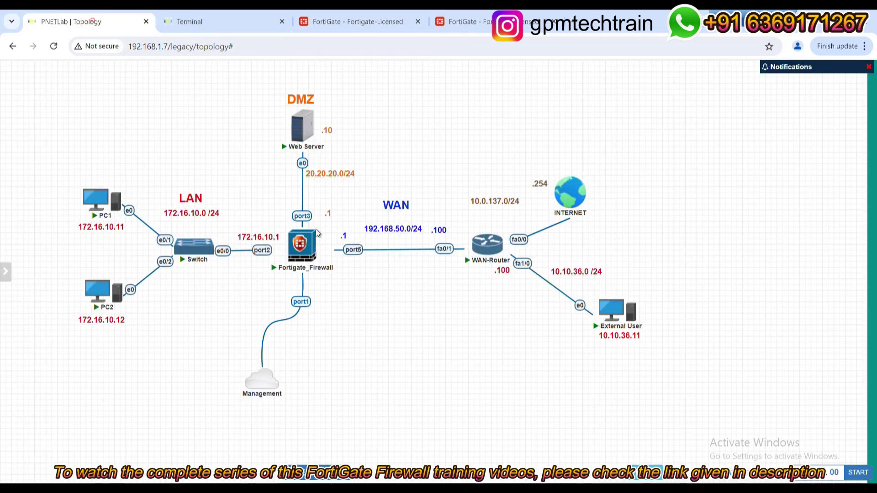
pyautogui.moveTo(283, 247)
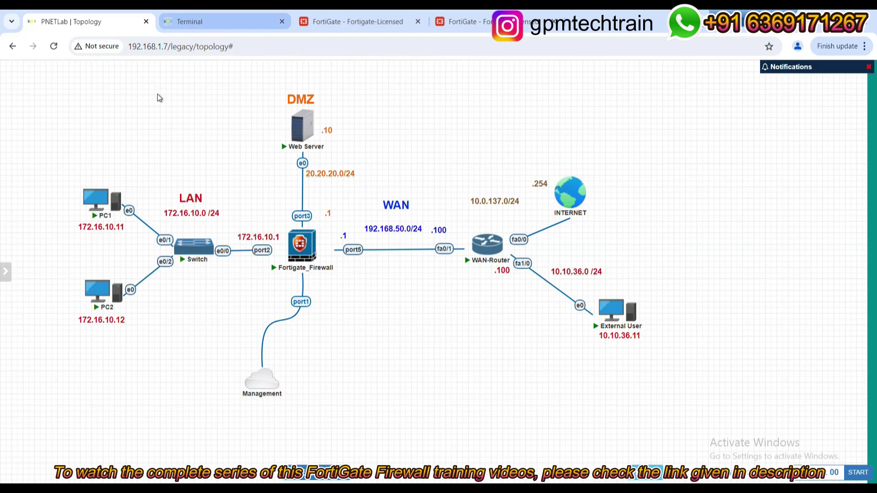
# Switch to PC1's terminal session, wake its desktop, and check PC1 against the lab topology
pyautogui.click(221, 24)
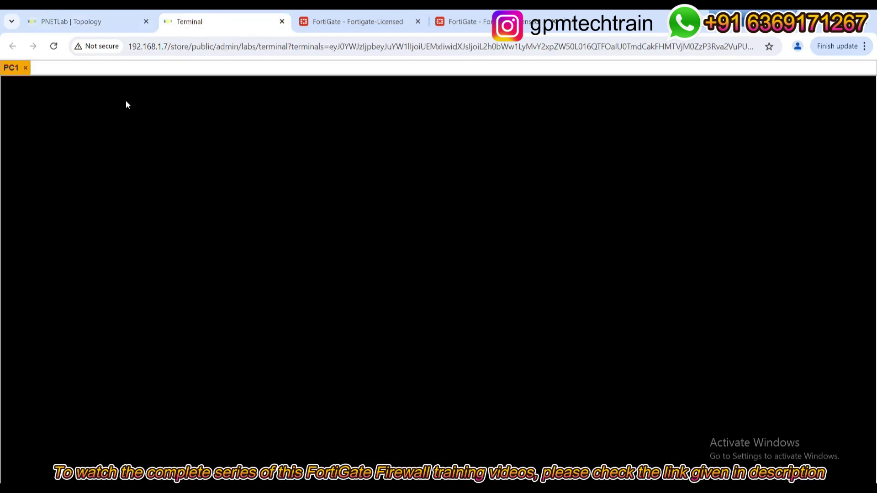
pyautogui.click(266, 46)
pyautogui.click(268, 80)
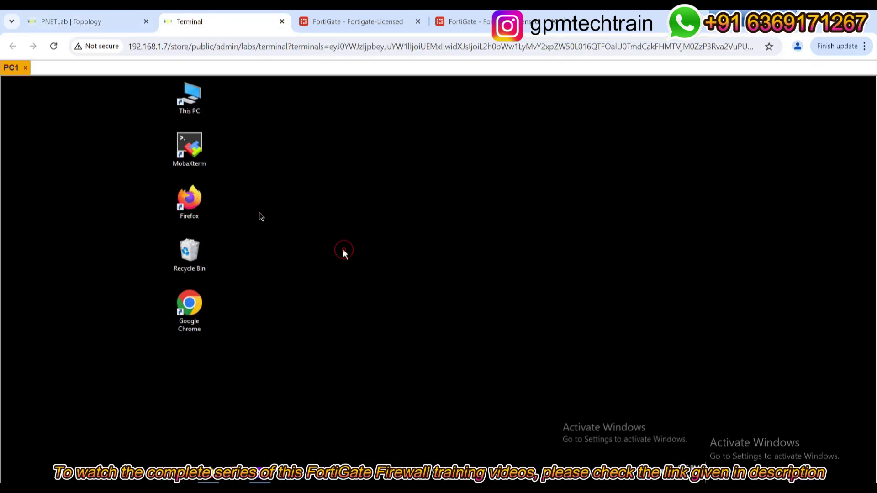
pyautogui.click(51, 23)
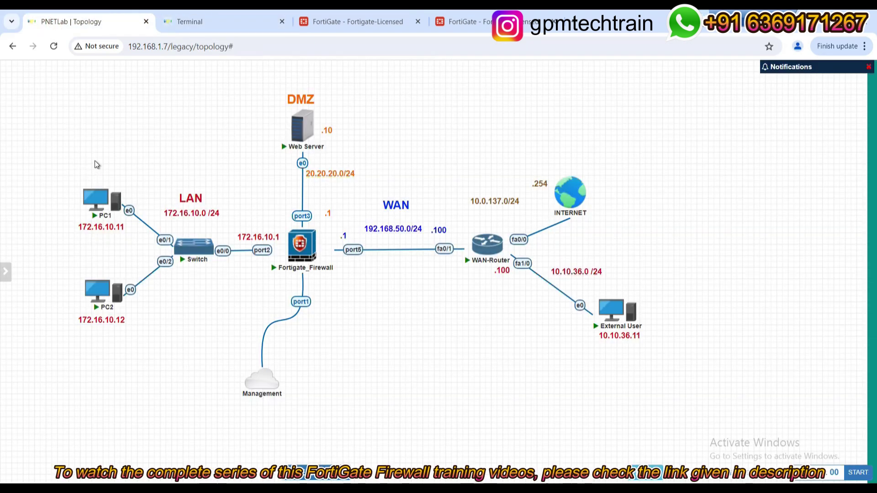
pyautogui.click(223, 23)
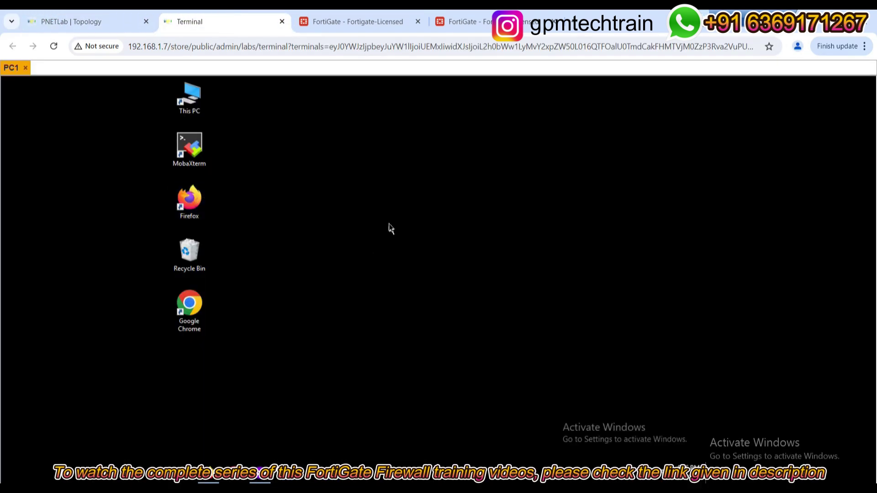
pyautogui.click(386, 223)
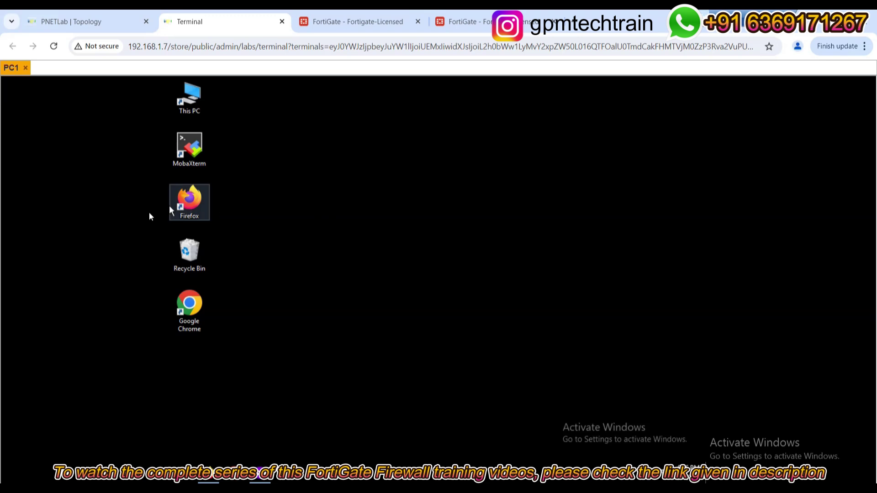
# Launch Firefox on PC1, search for "eicar test file", and open EICAR's Download Anti Malware Testfile page
pyautogui.doubleClick(189, 205)
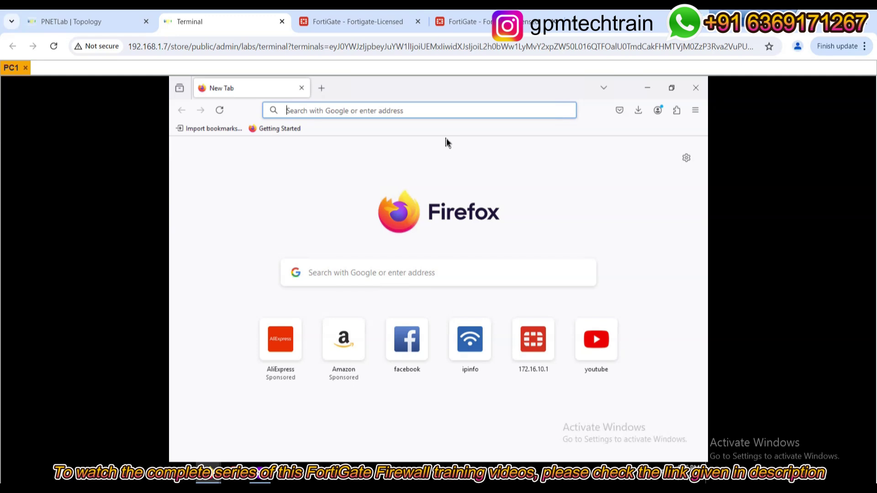
pyautogui.write('eicar')
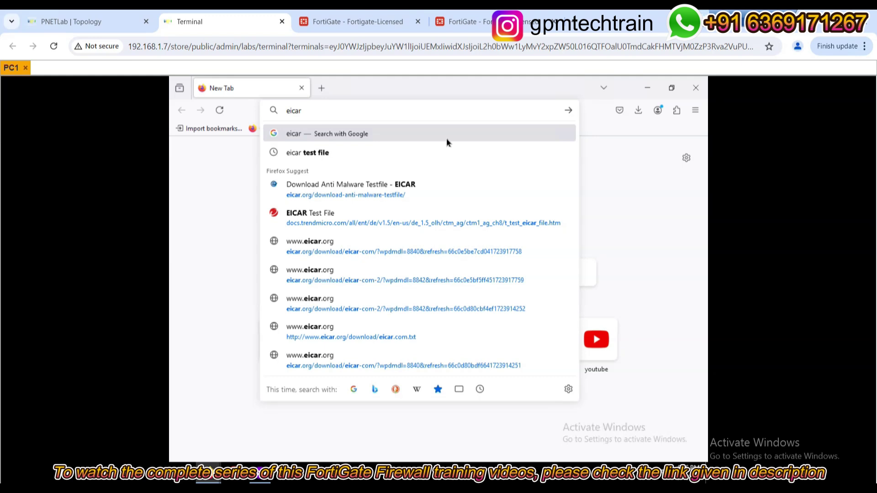
pyautogui.press('Down')
pyautogui.press('Return')
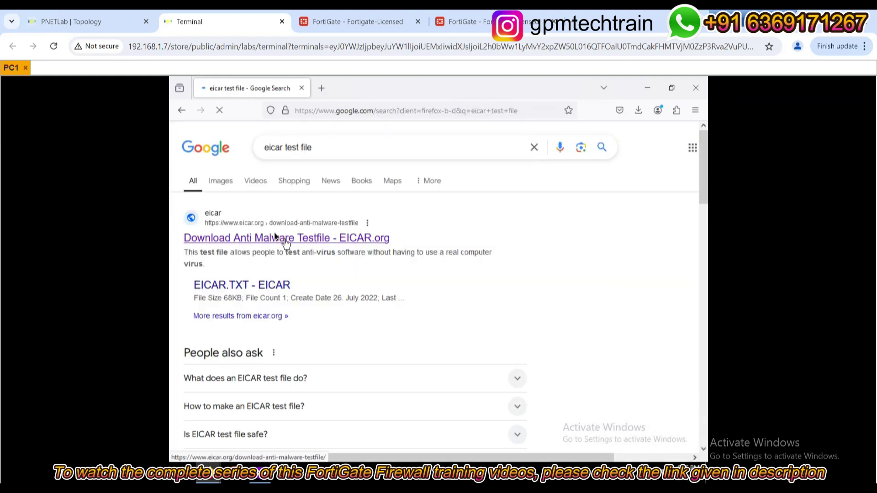
pyautogui.click(239, 243)
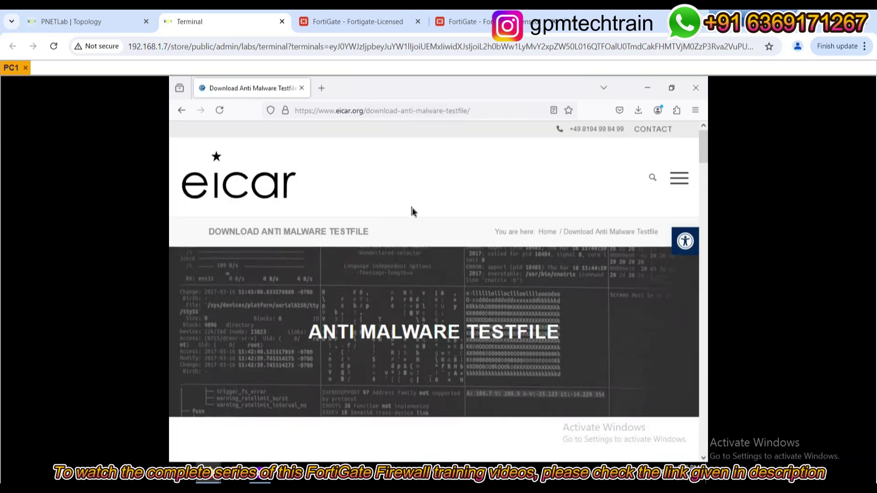
# Try to download the EICAR.TXT file from the HTTPS download area and read the response page
pyautogui.scroll(-3, 412, 209)
pyautogui.scroll(-7, 412, 211)
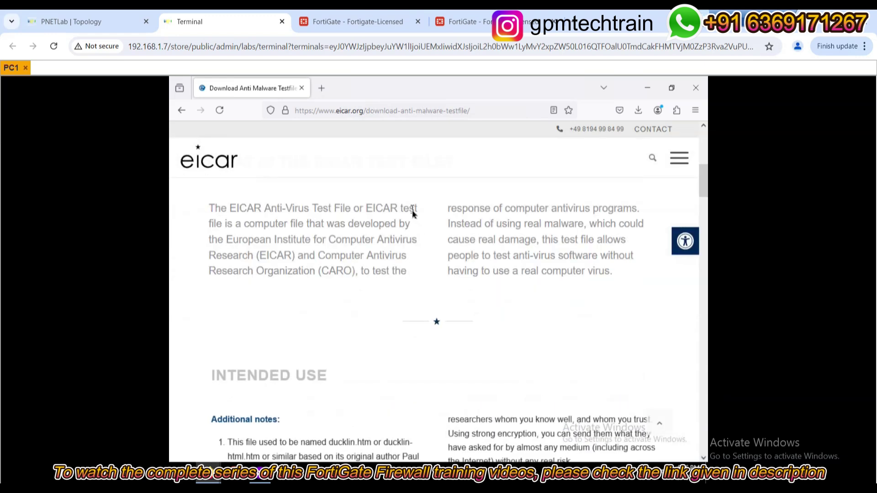
pyautogui.scroll(-6, 412, 212)
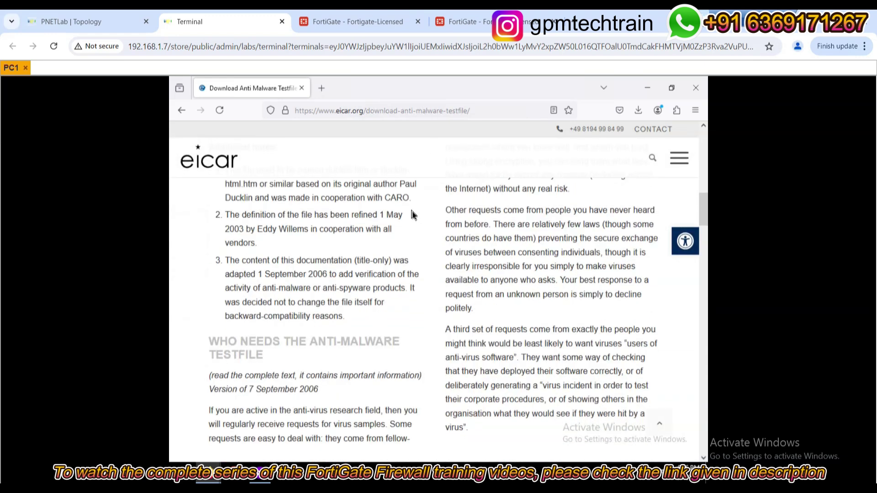
pyautogui.scroll(-3, 412, 213)
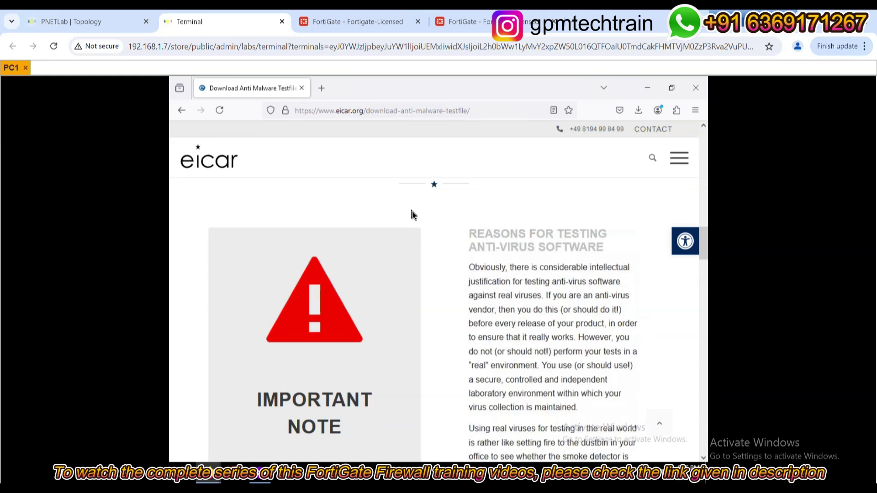
pyautogui.scroll(-3, 415, 215)
pyautogui.scroll(-10, 423, 222)
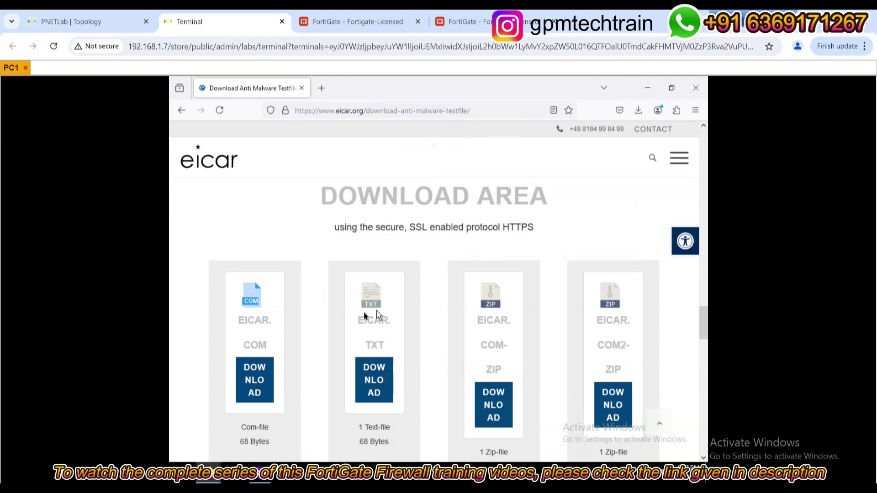
pyautogui.scroll(-1, 366, 320)
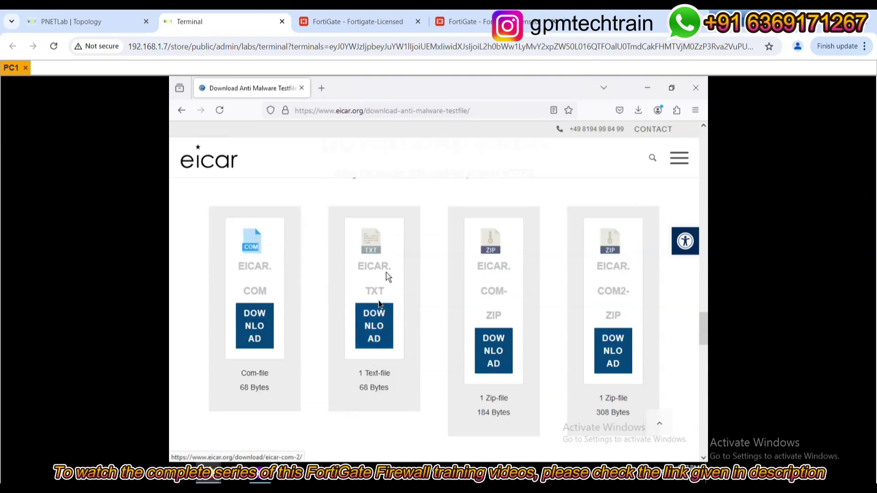
pyautogui.click(377, 326)
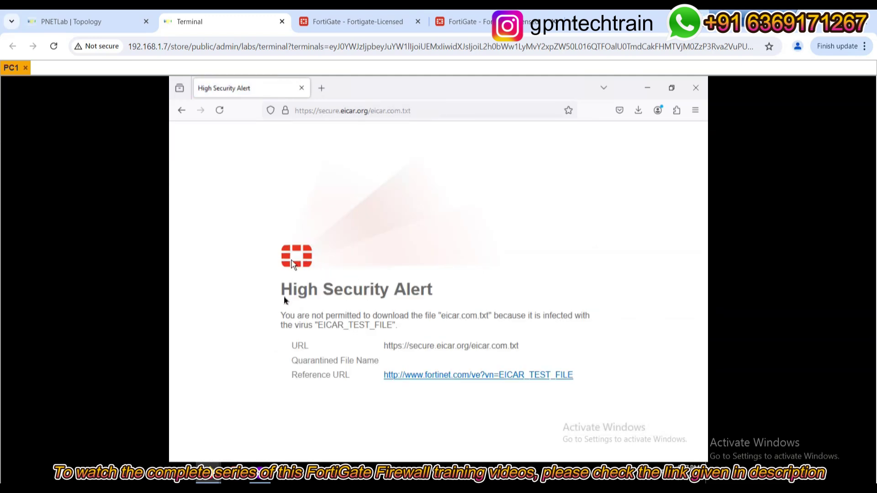
pyautogui.moveTo(281, 293); pyautogui.dragTo(434, 293)
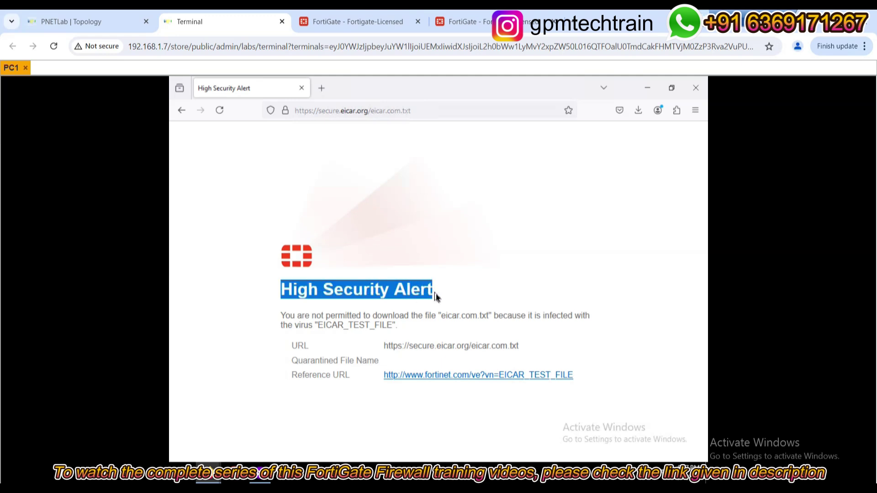
pyautogui.moveTo(281, 315); pyautogui.dragTo(395, 326)
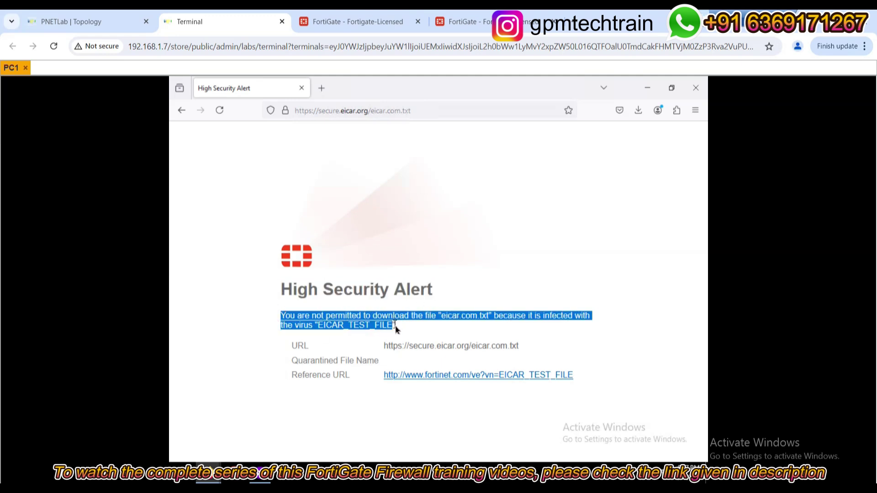
pyautogui.click(484, 328)
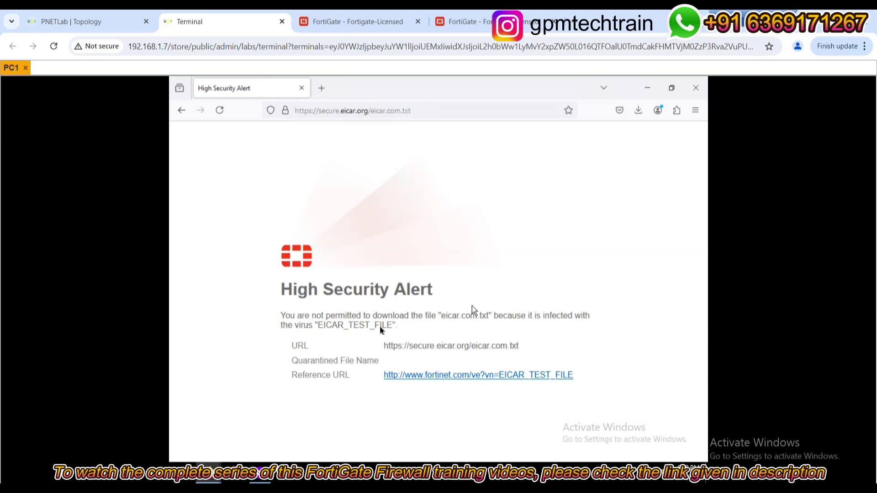
# Return to the EICAR download area, try to download the EICAR.COM file, and examine the file and virus names in the response
pyautogui.click(181, 110)
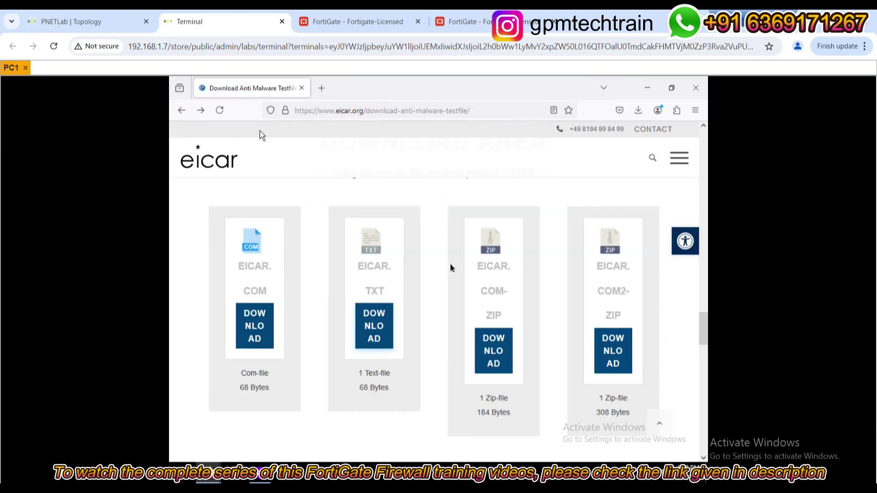
pyautogui.click(254, 314)
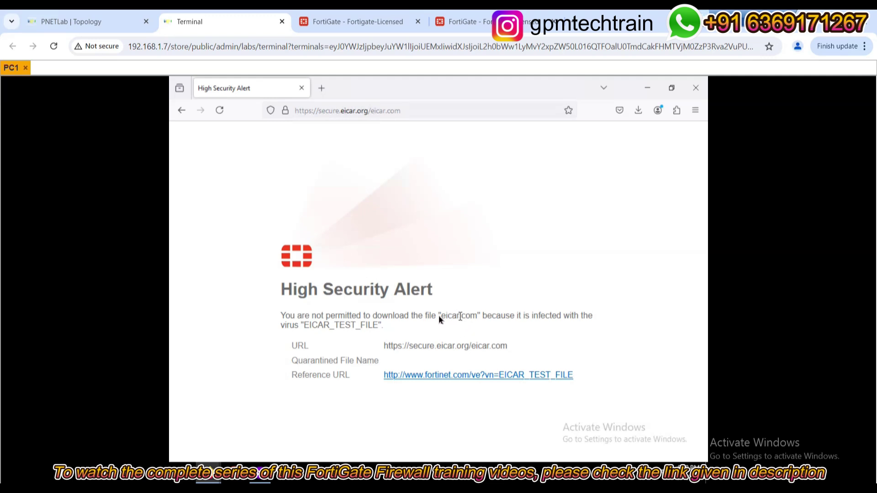
pyautogui.moveTo(275, 316); pyautogui.dragTo(474, 321)
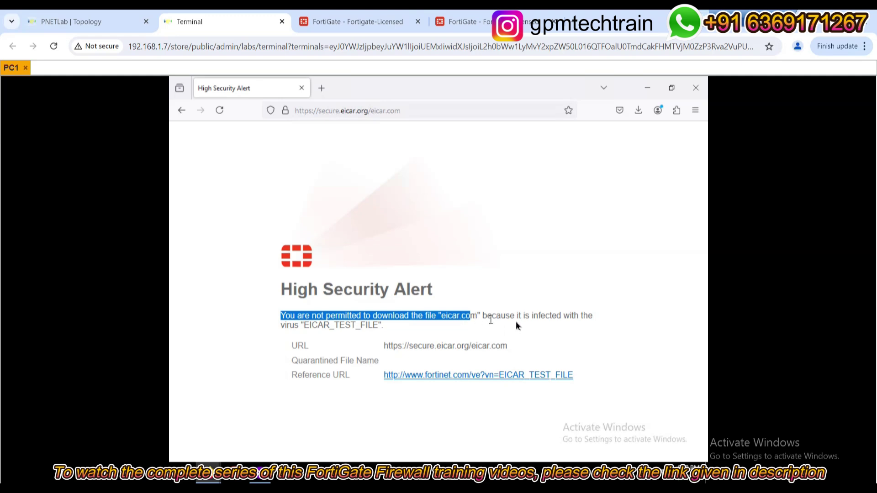
pyautogui.moveTo(305, 325); pyautogui.dragTo(379, 328)
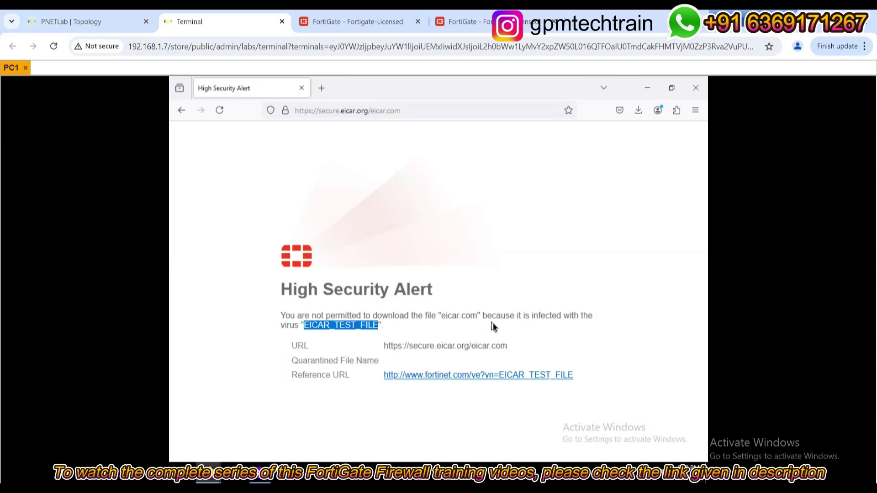
# Switch to FortiGate, refresh the Security Events summary under Log & Report, and open the AntiVirus logs
pyautogui.click(348, 22)
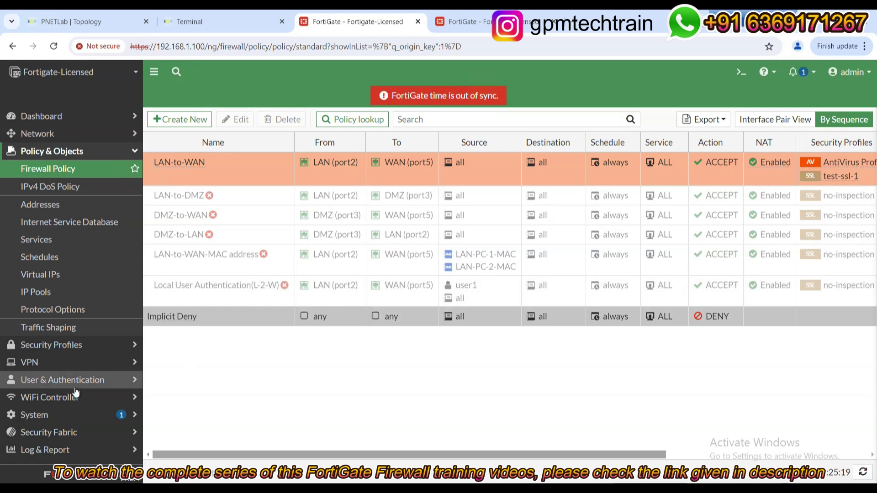
pyautogui.click(37, 449)
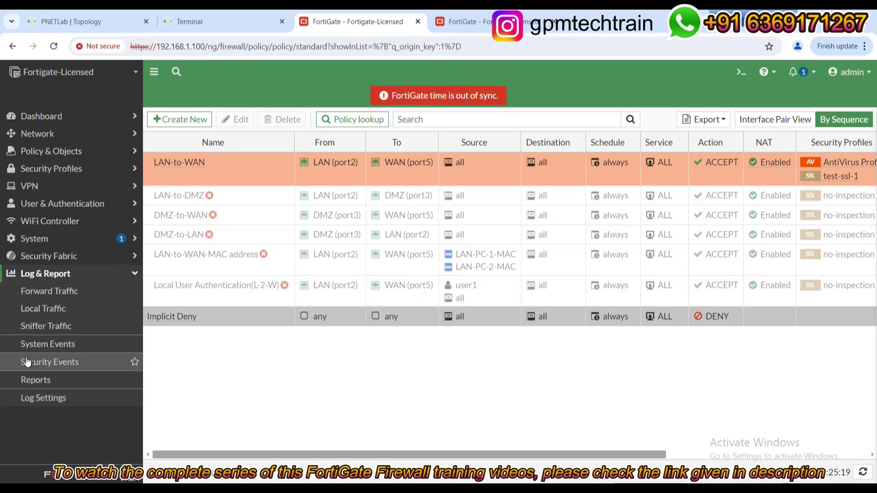
pyautogui.click(72, 366)
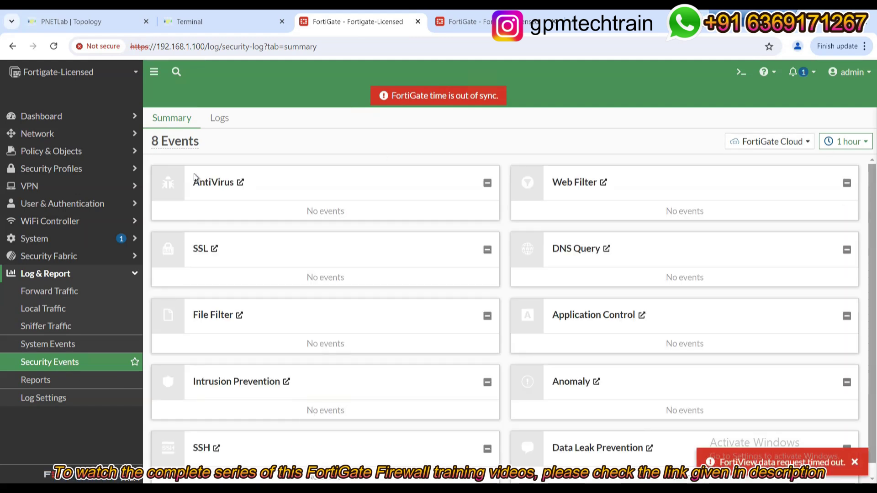
pyautogui.moveTo(161, 141); pyautogui.dragTo(258, 145)
pyautogui.click(258, 145)
pyautogui.press('F5')
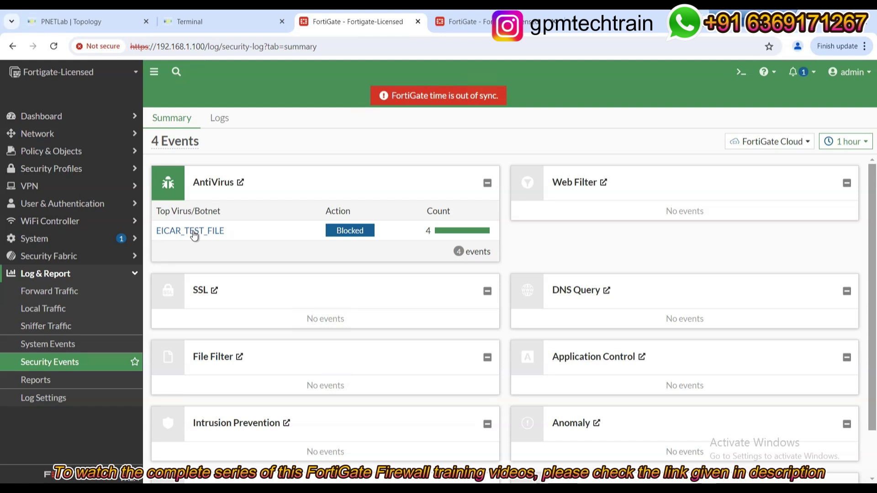
pyautogui.click(240, 184)
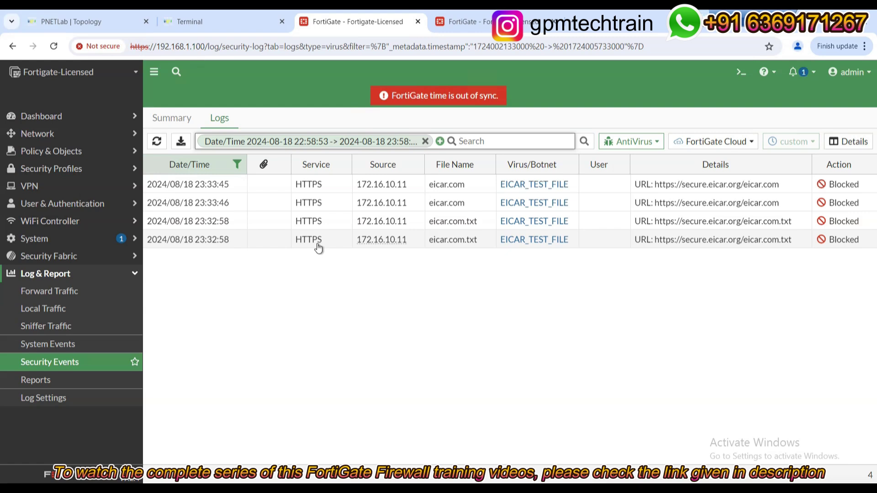
# Compare PC1's alert page and its address in the topology with the source and file entries in the FortiGate AntiVirus logs
pyautogui.click(211, 23)
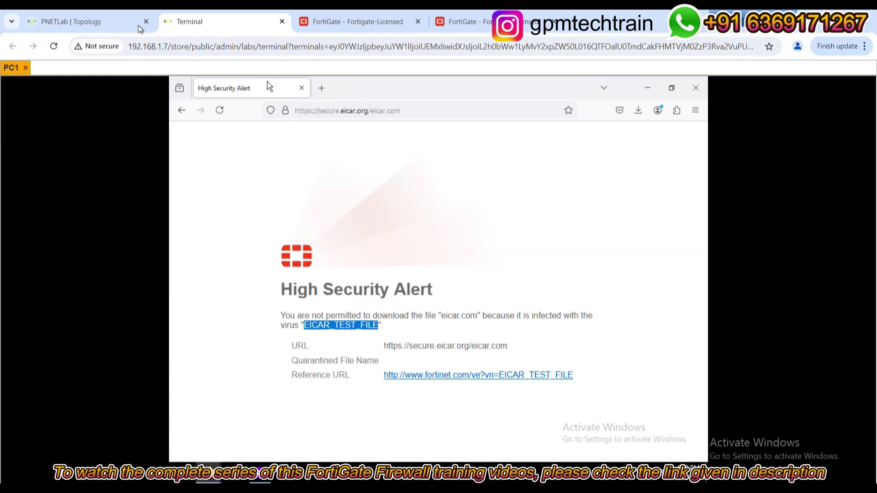
pyautogui.click(91, 21)
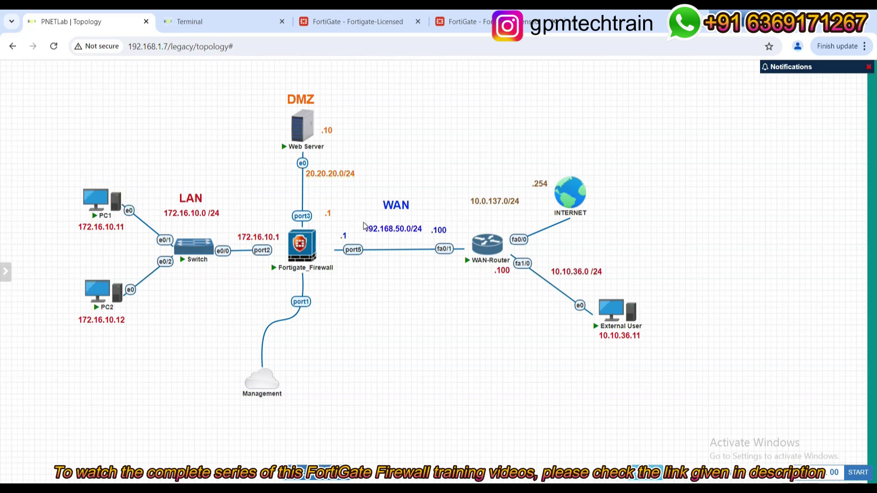
pyautogui.moveTo(278, 239)
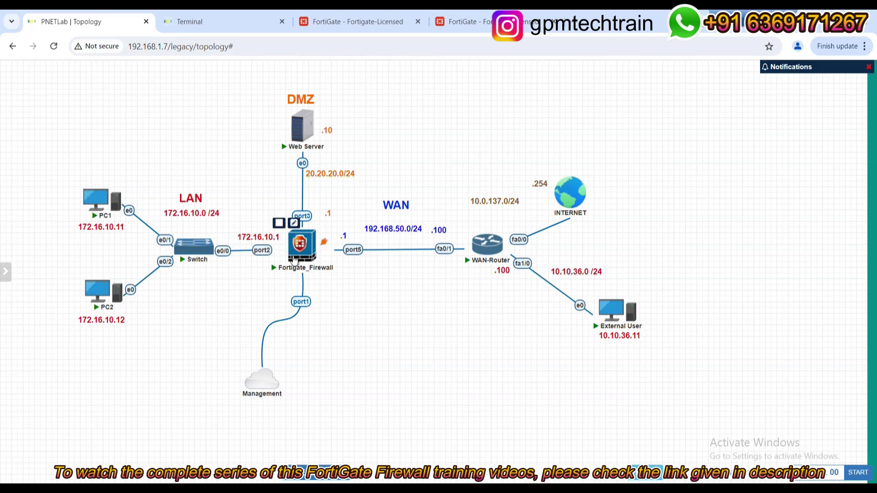
pyautogui.click(242, 22)
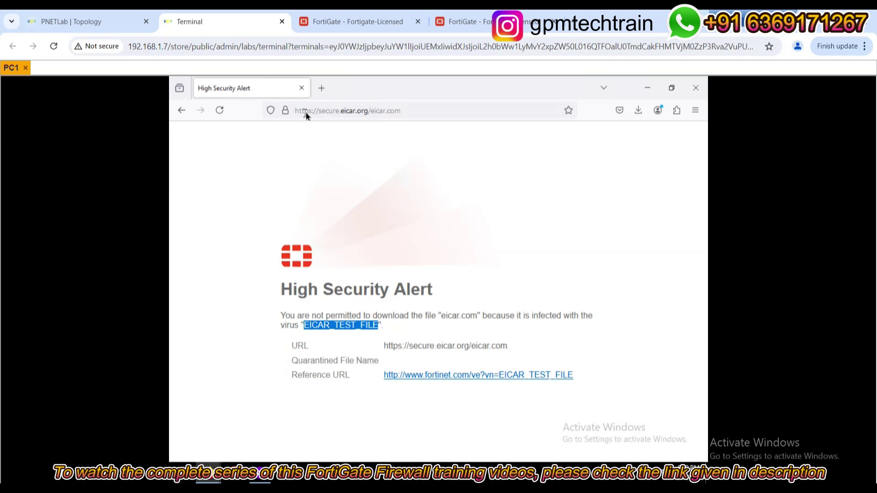
pyautogui.click(347, 32)
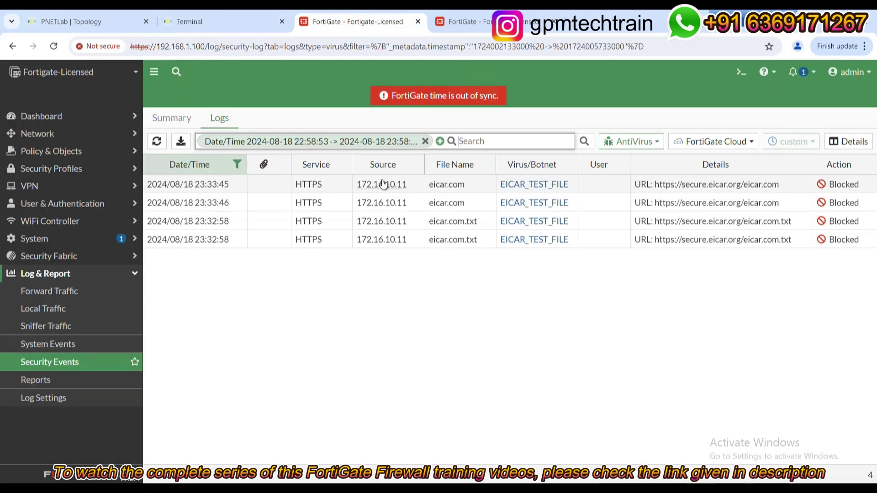